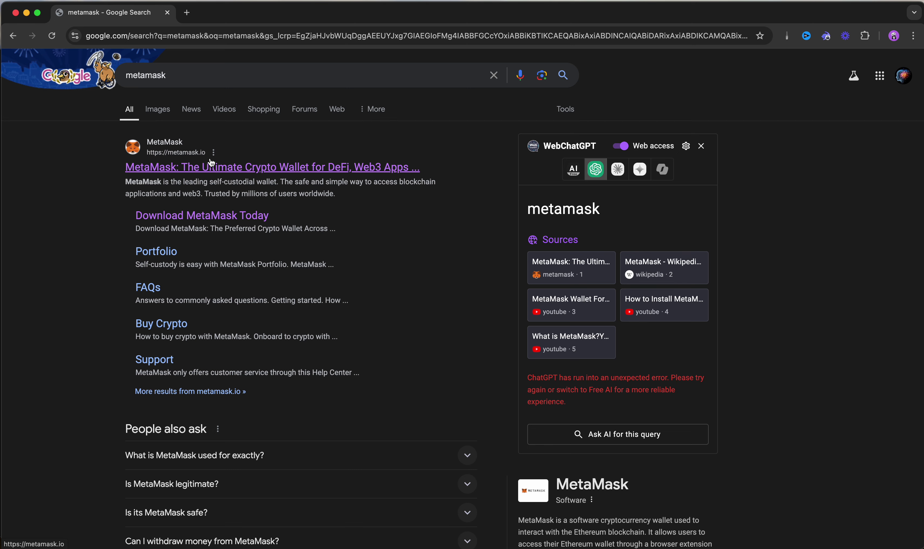
Open the official metamask.io site from the search results and go to its download page.
click(197, 171)
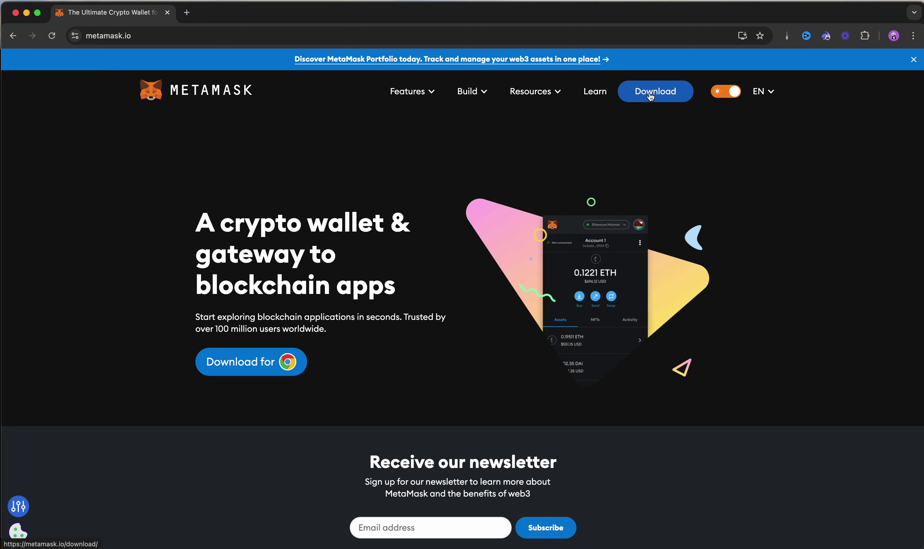
scroll(620, 294, down, 5)
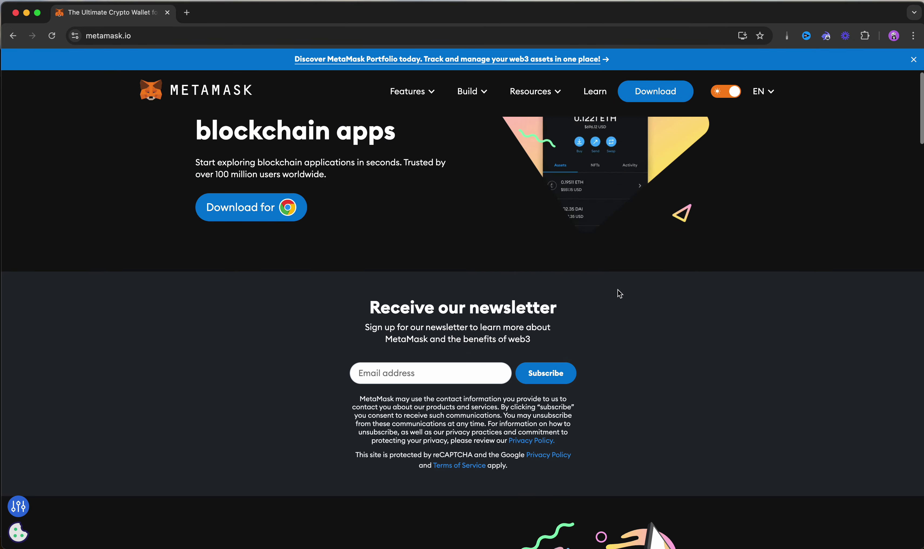
scroll(617, 293, up, 5)
click(643, 99)
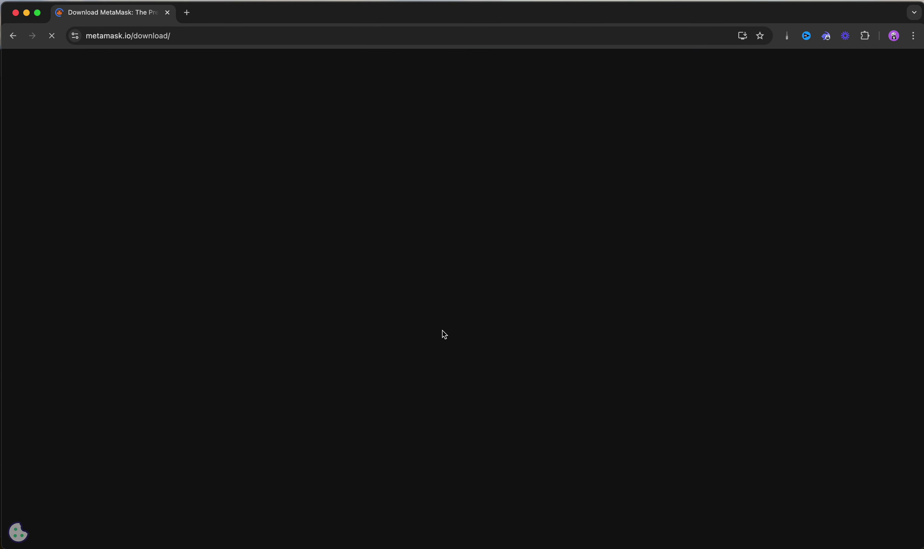
Install the MetaMask extension for Chrome from the Chrome Web Store, accepting its requested permissions.
scroll(340, 355, down, 5)
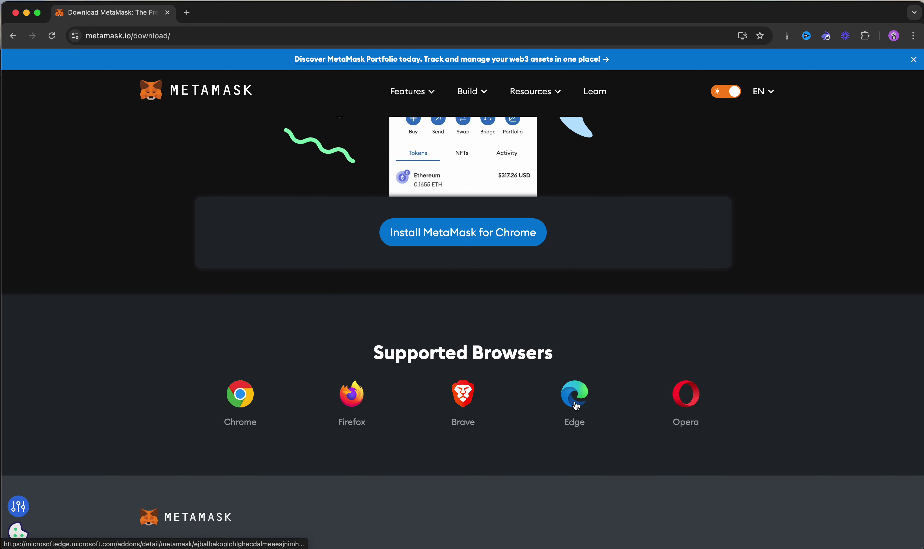
scroll(586, 326, up, 1)
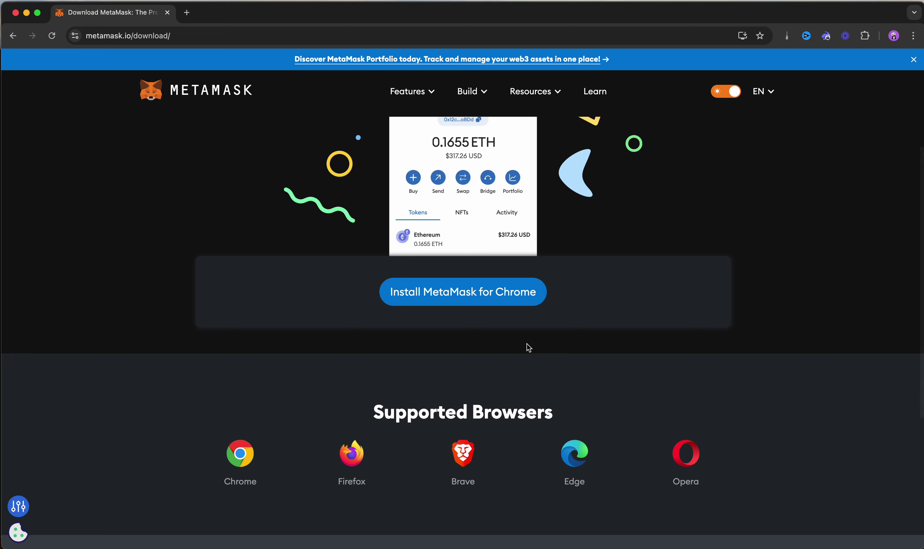
scroll(574, 337, up, 3)
scroll(576, 338, up, 3)
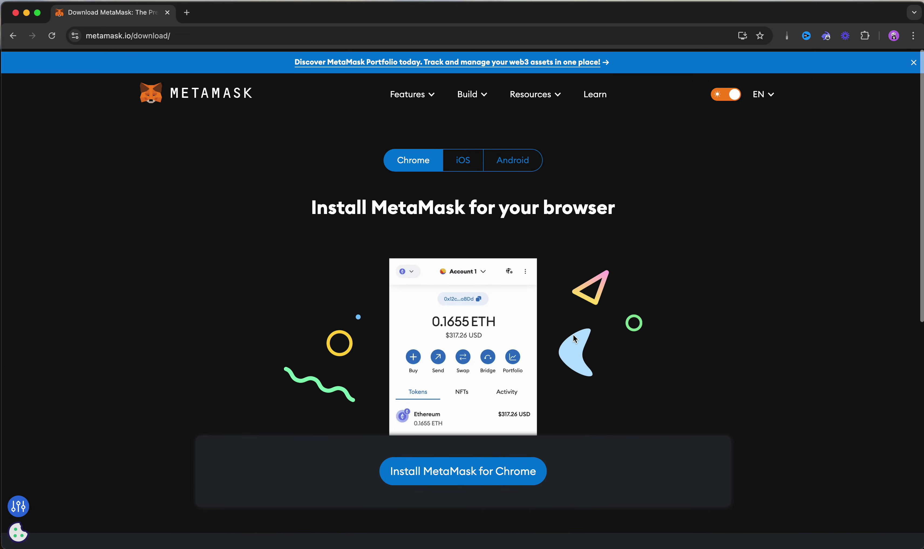
scroll(577, 329, down, 2)
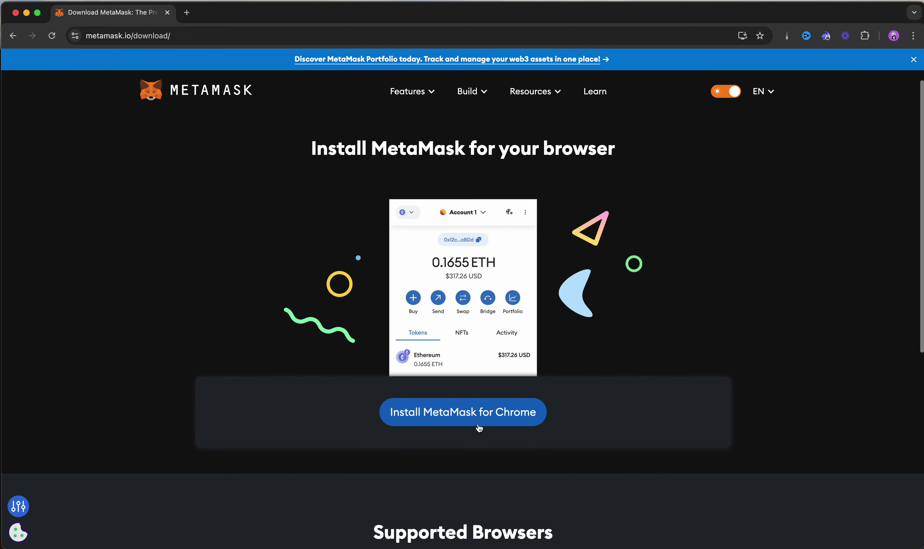
click(442, 413)
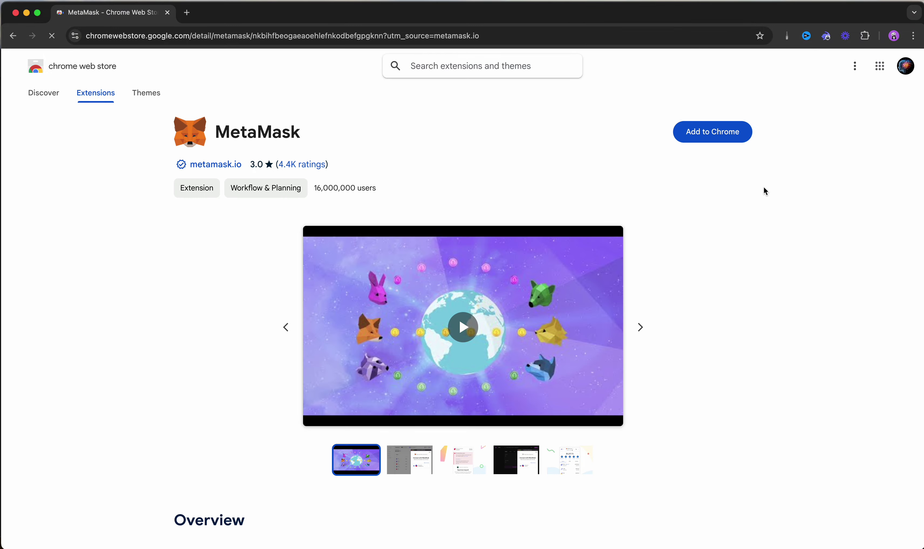
click(703, 137)
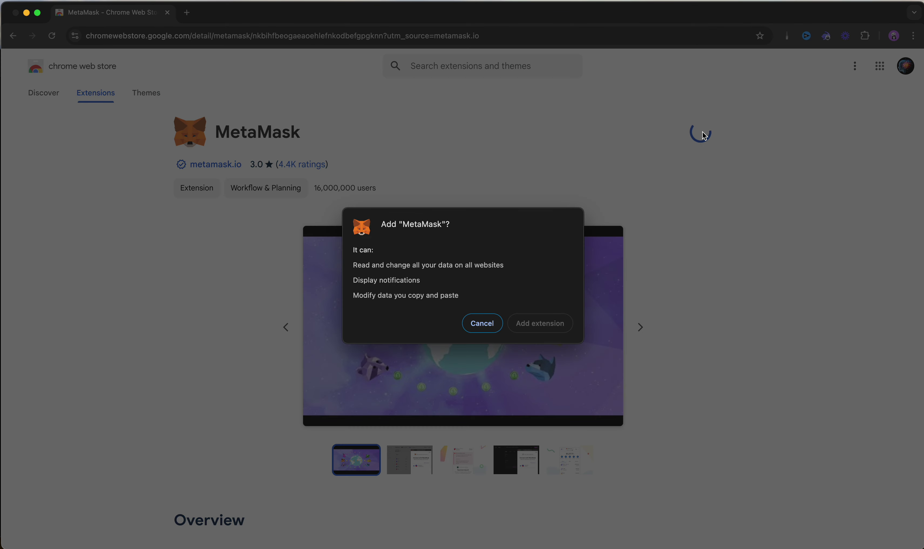
click(546, 327)
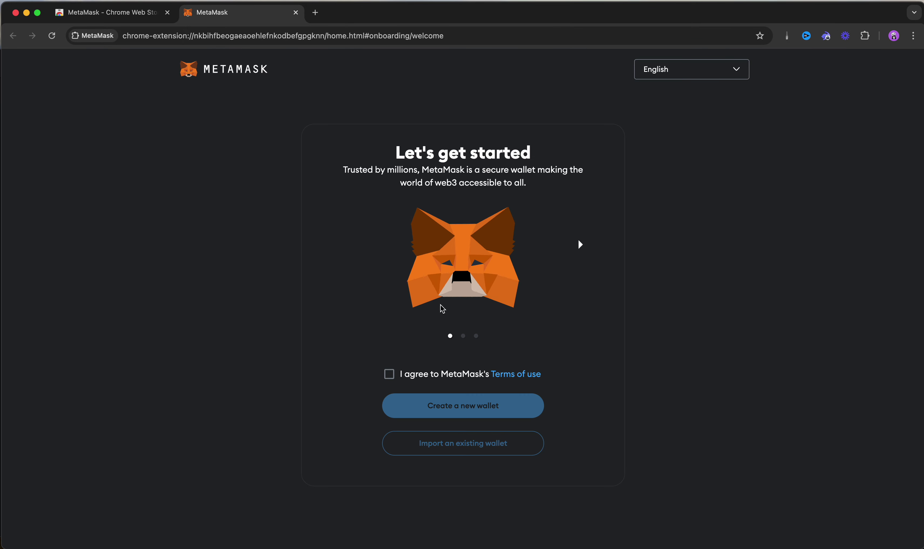
Agree to MetaMask's terms of use, choose to create a new wallet, and decline usage data collection.
click(390, 374)
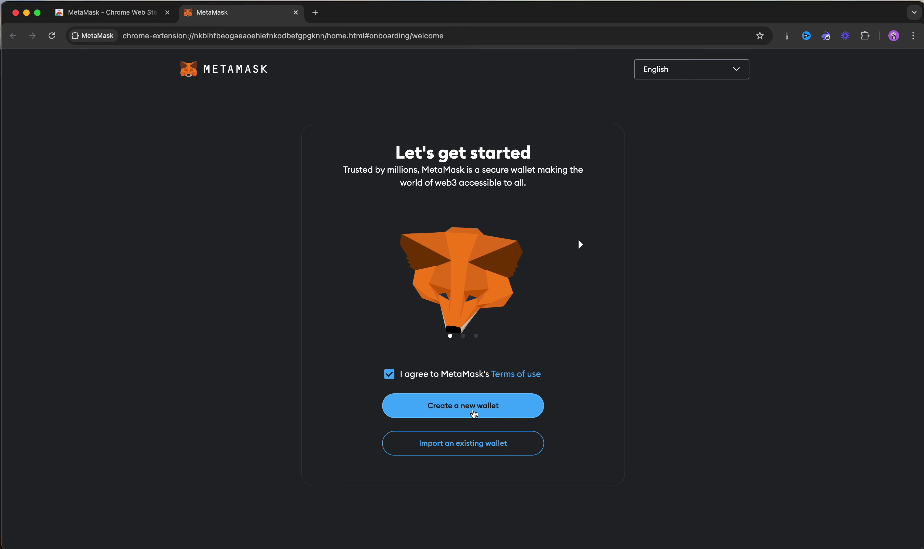
click(466, 412)
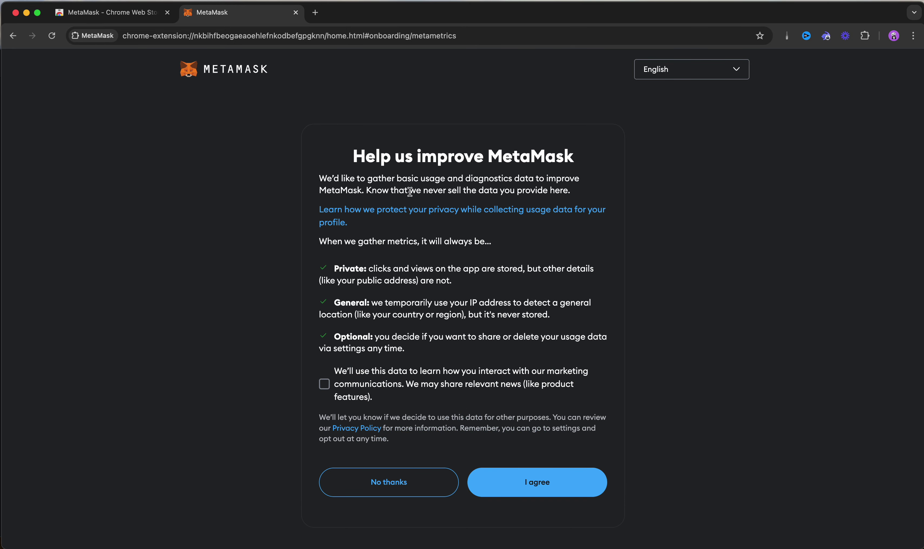
click(392, 482)
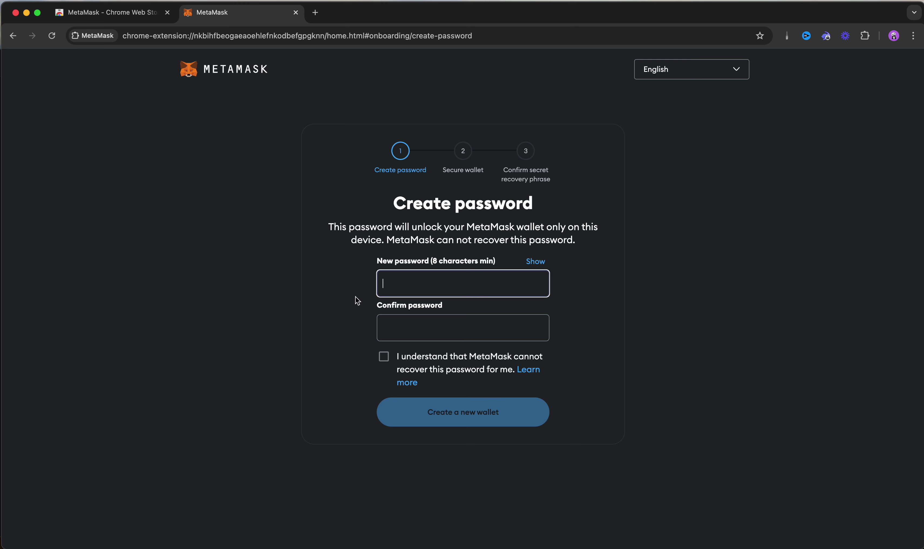
Enter and confirm the new wallet password, acknowledge that MetaMask cannot recover it, and create the wallet.
text(a)
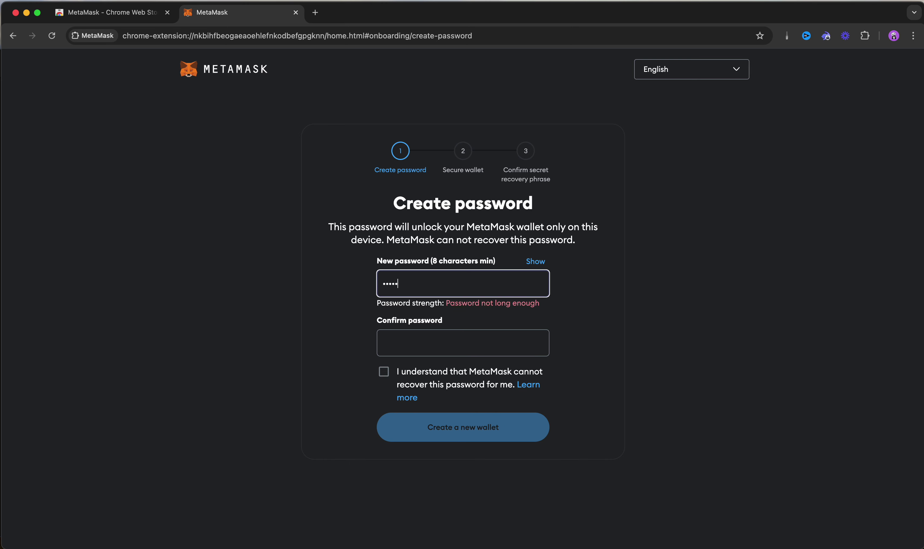
text(•••••••)
key(Tab)
text(•)
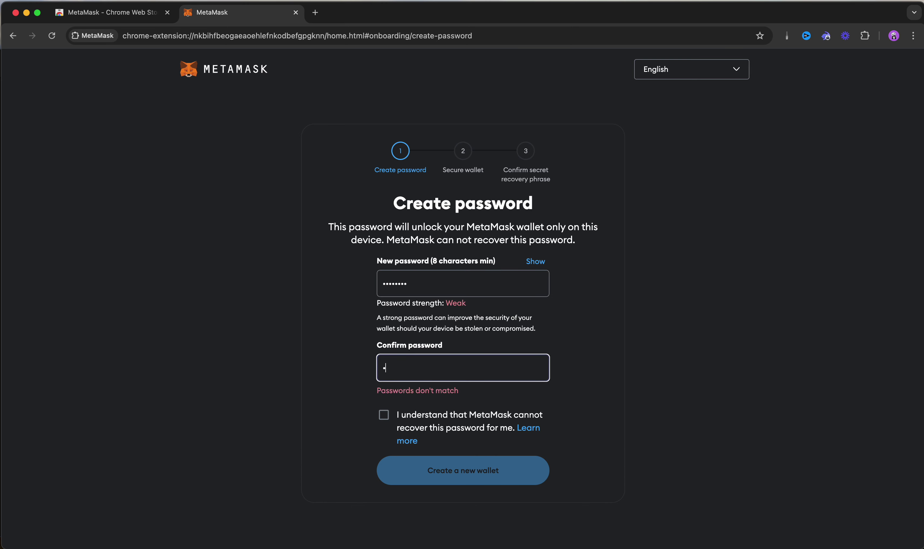
text(•••••••)
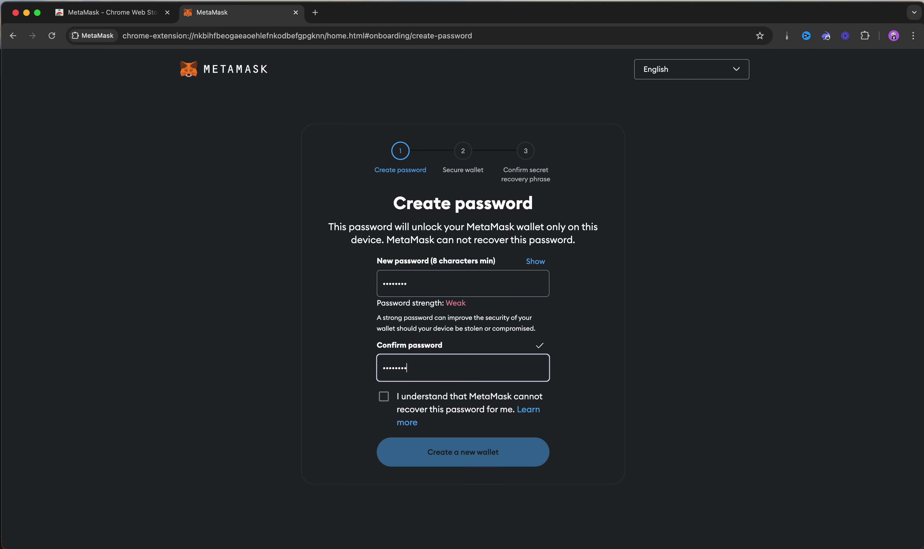
click(384, 398)
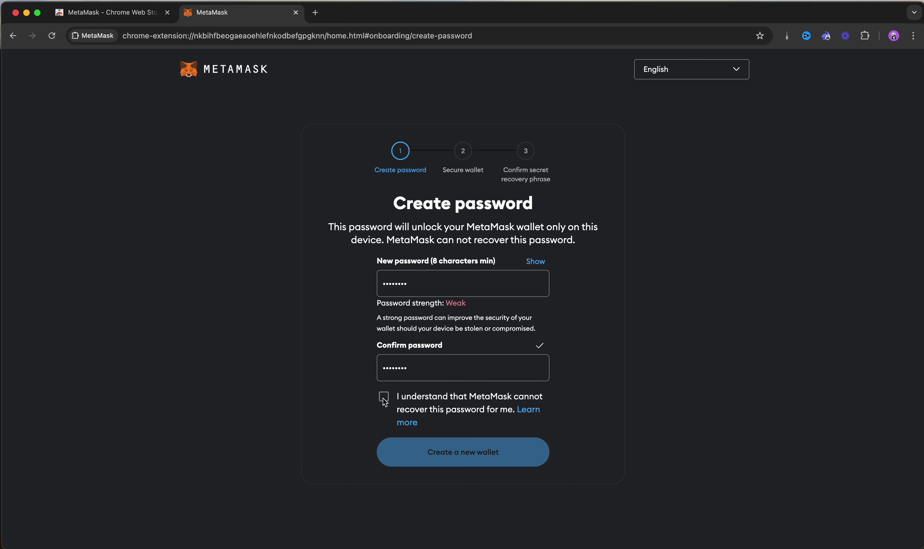
click(493, 459)
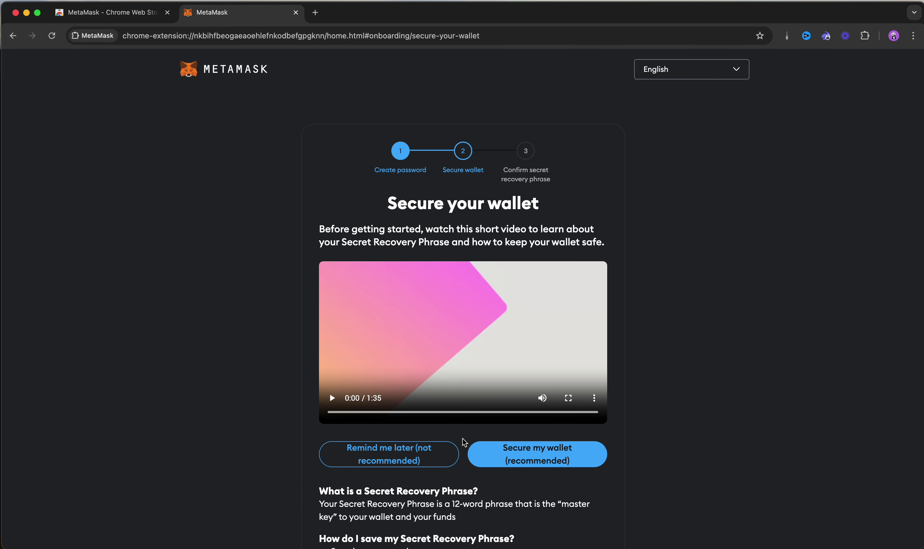
Choose the recommended option to secure the wallet and reveal the Secret Recovery Phrase.
scroll(467, 450, down, 2)
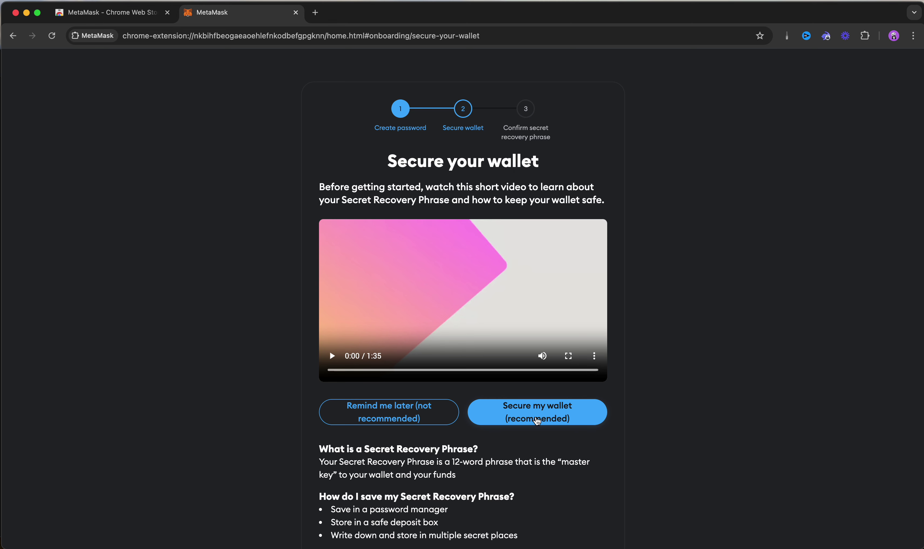
scroll(447, 348, down, 3)
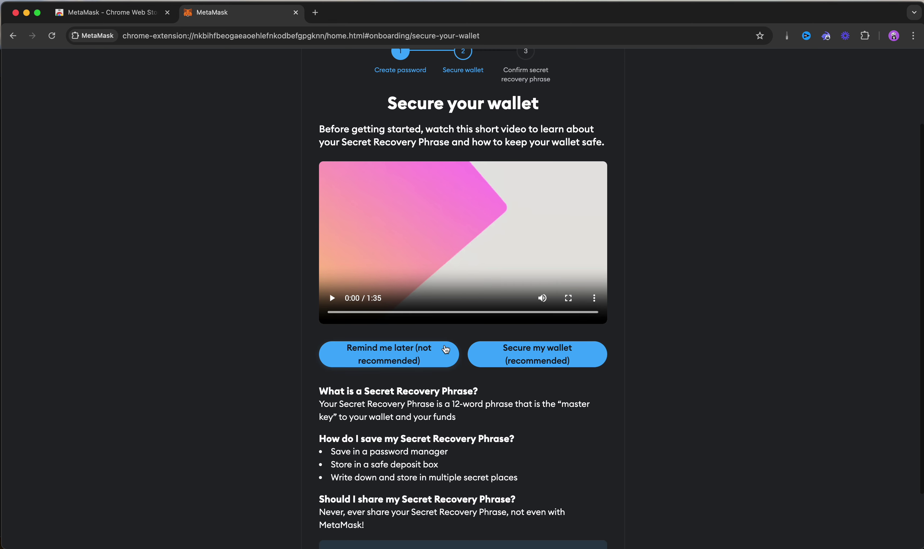
click(536, 358)
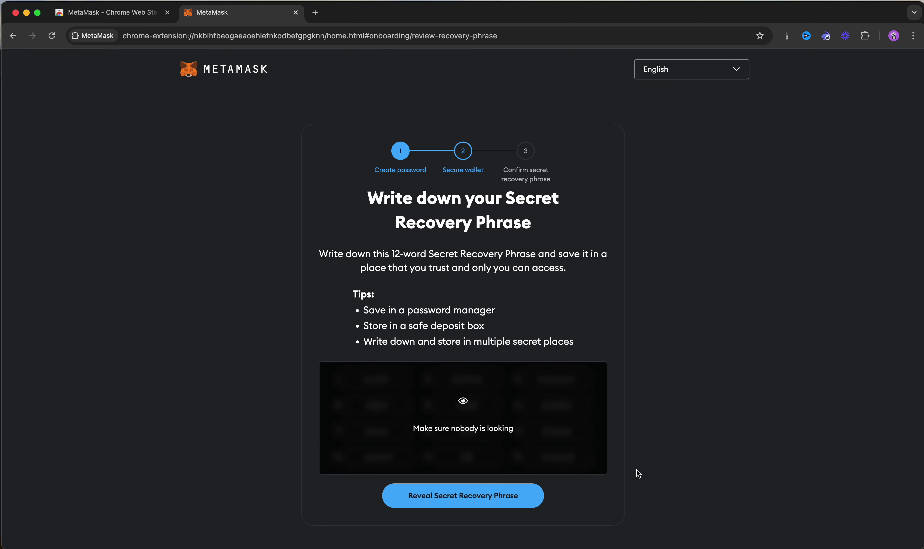
click(476, 500)
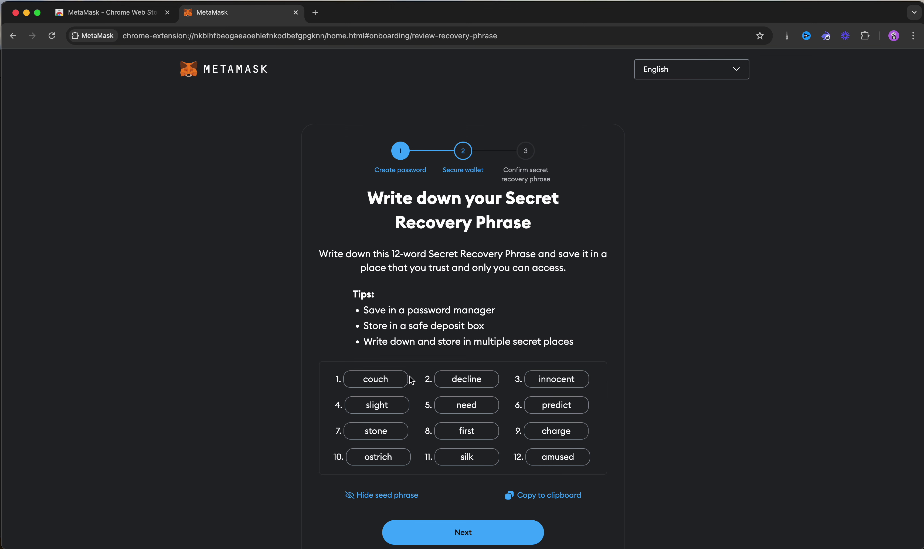
Copy the Secret Recovery Phrase and paste it into a blank note in the Notes app, then return to the browser.
click(547, 495)
click(0, 210)
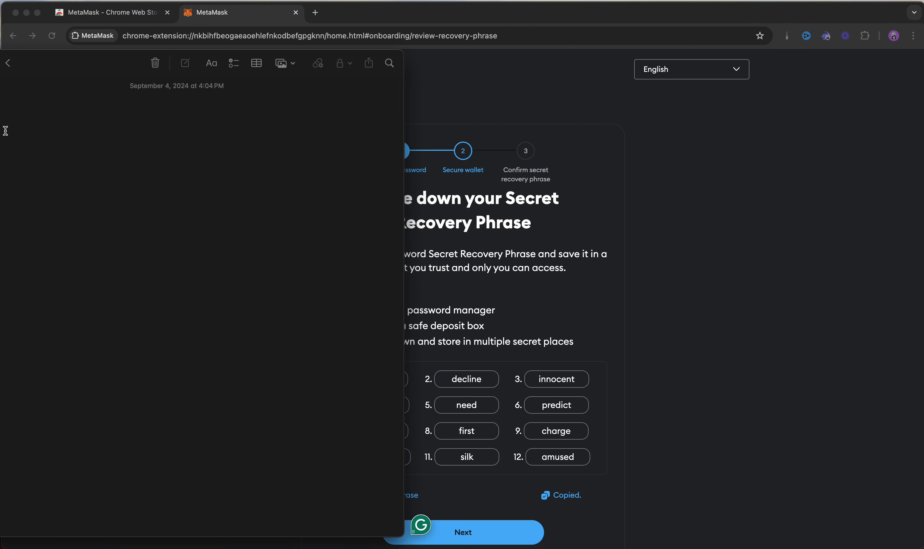
key(super+v)
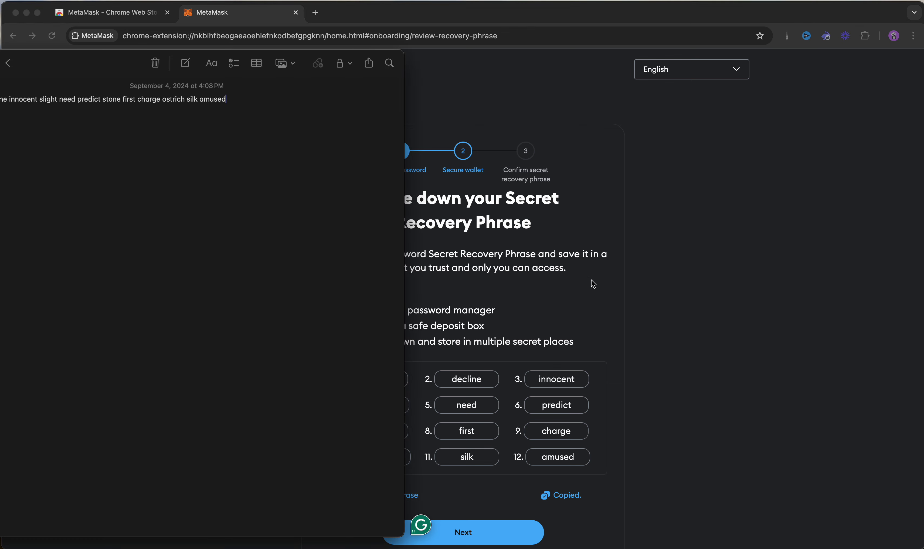
click(717, 308)
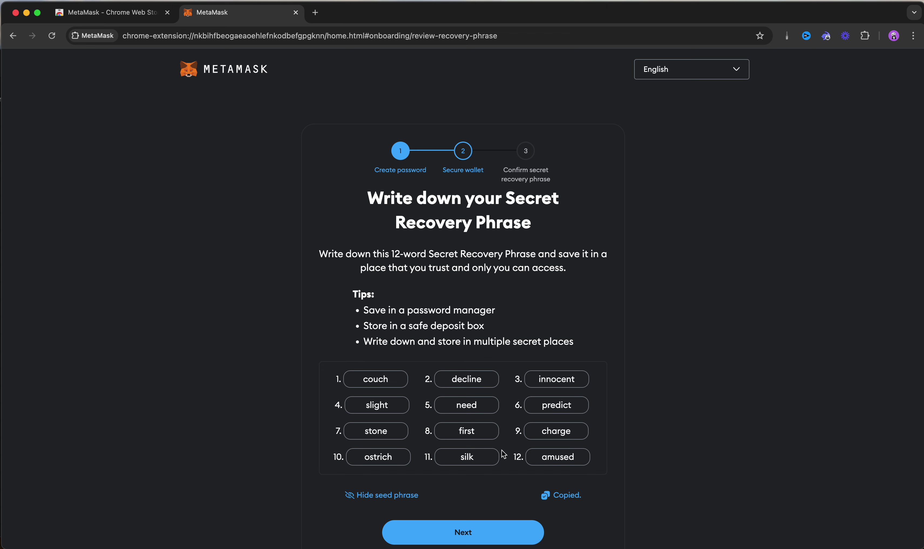
Continue to the phrase check, fill in missing words 3, 4 and 8 of the Secret Recovery Phrase from the note, and confirm.
click(470, 536)
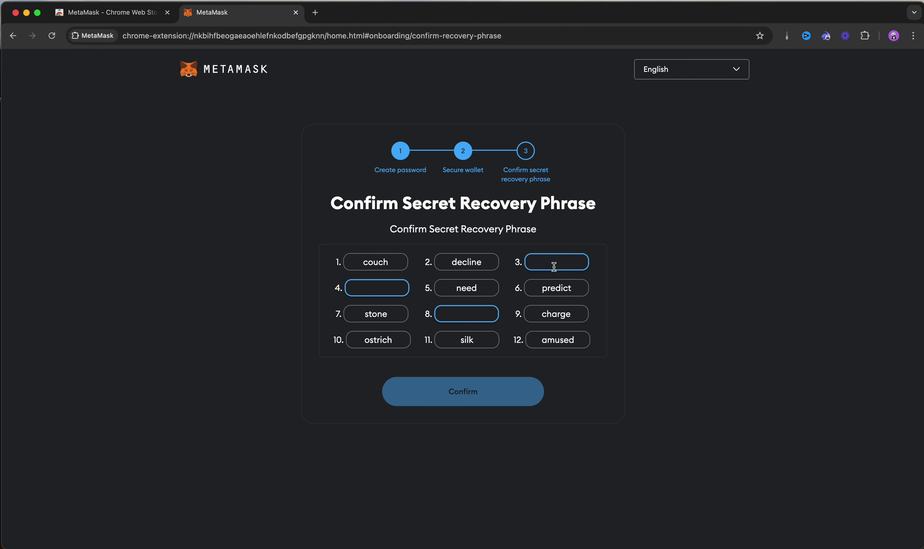
click(1, 244)
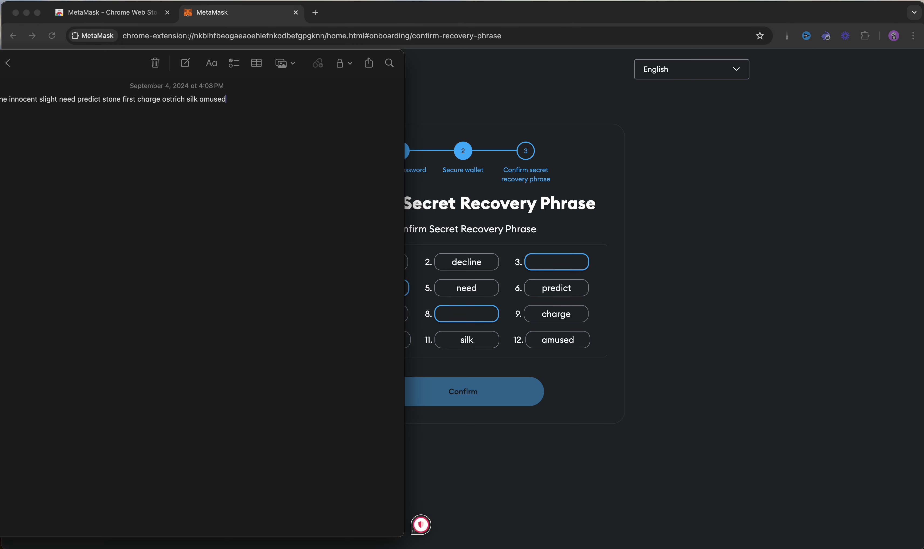
click(543, 262)
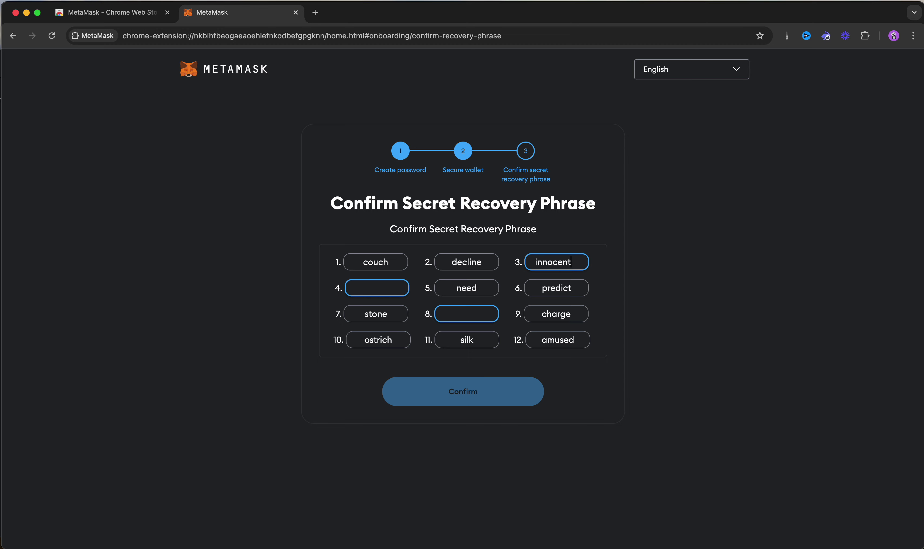
click(374, 288)
click(0, 225)
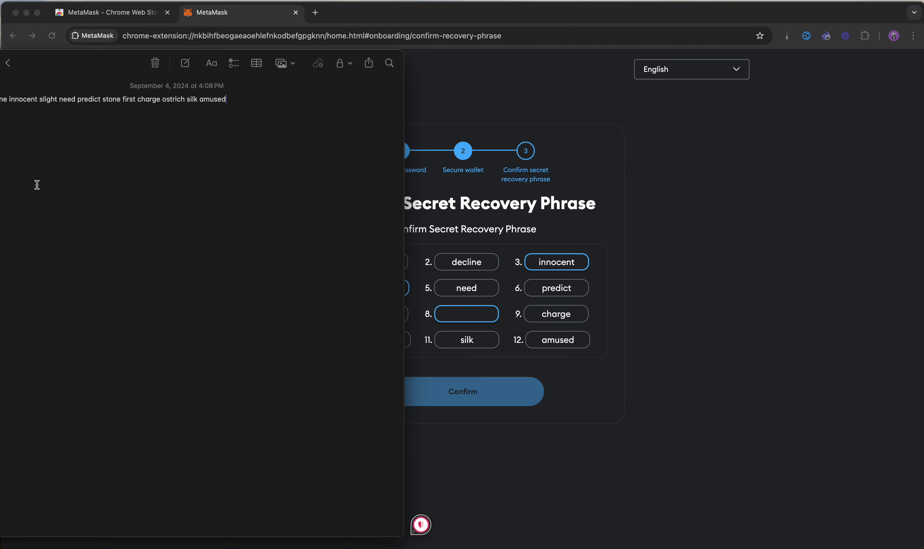
click(435, 298)
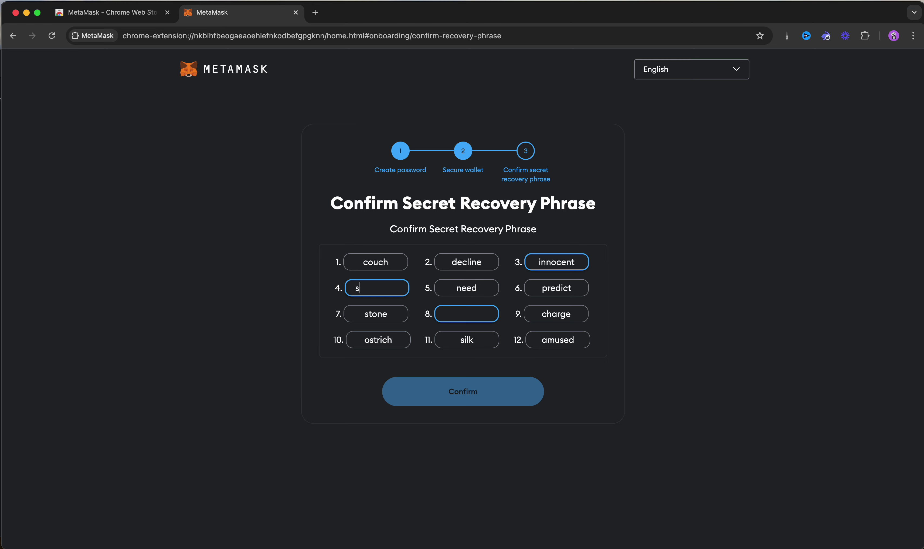
text(slight)
click(461, 315)
click(9, 132)
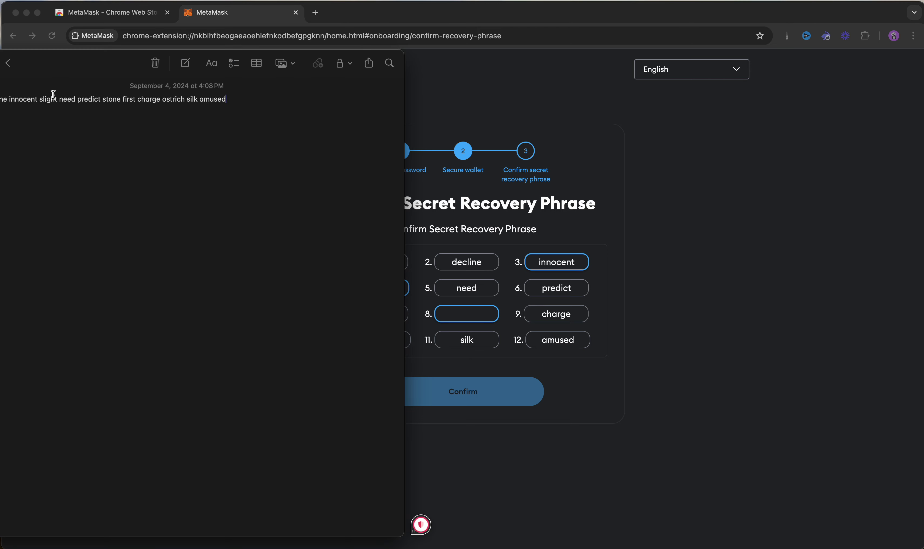
click(468, 315)
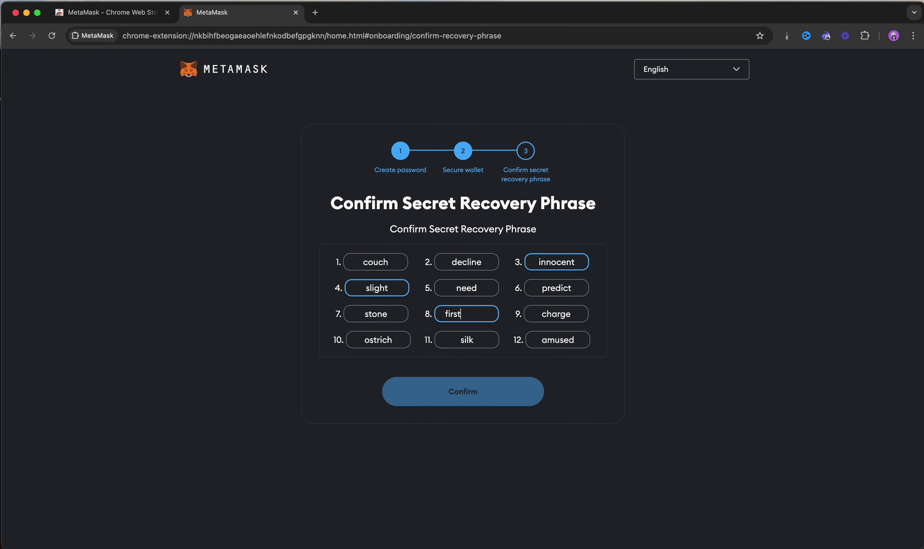
click(474, 391)
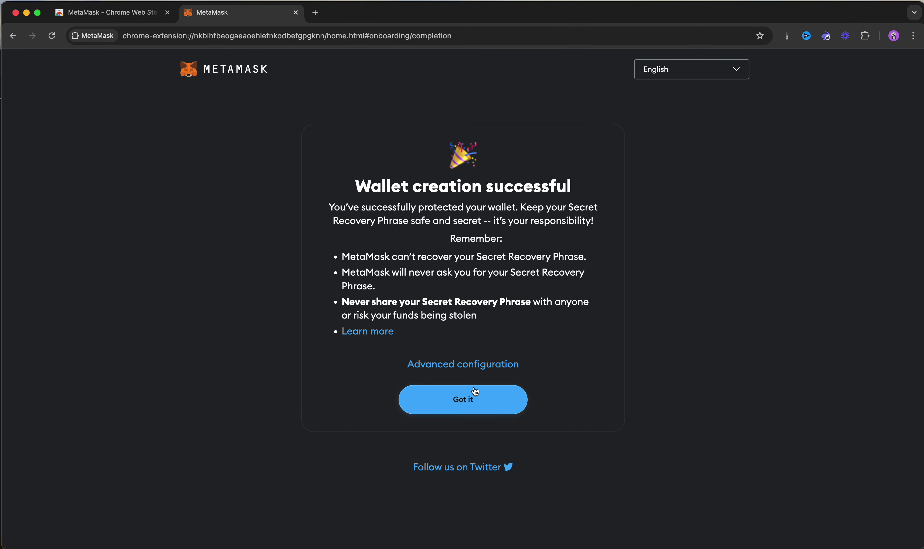
Acknowledge the wallet creation notice and finish the pin-extension introduction to reach the wallet home page.
click(465, 401)
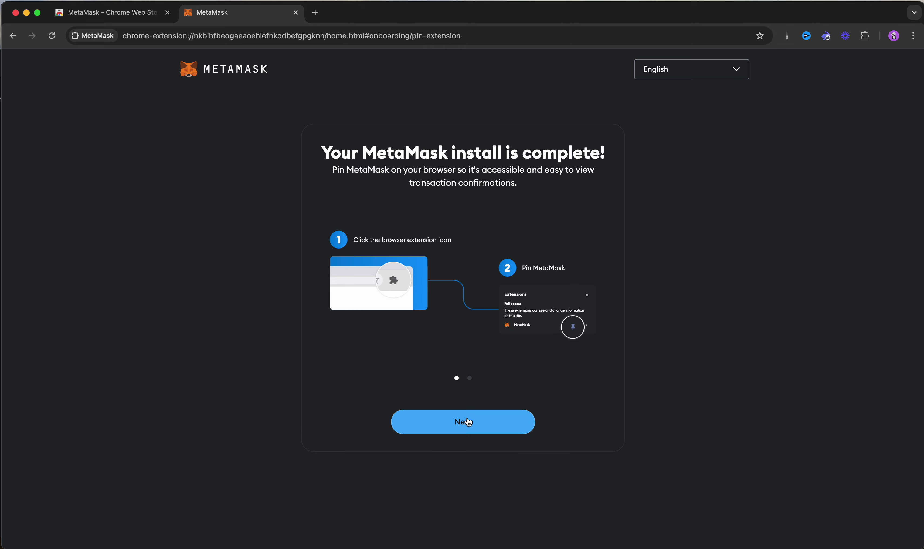
click(468, 422)
click(469, 423)
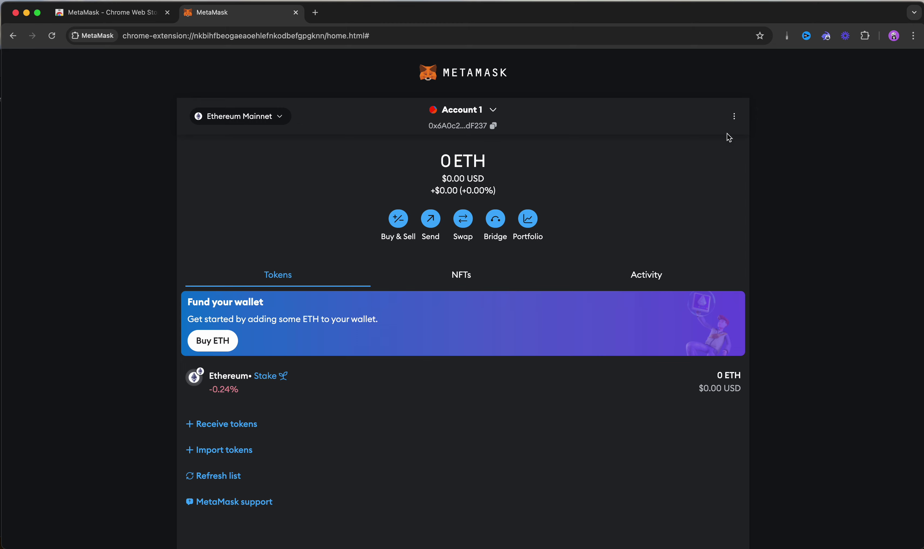
Pin the MetaMask extension to the Chrome toolbar and close the extensions list.
click(867, 38)
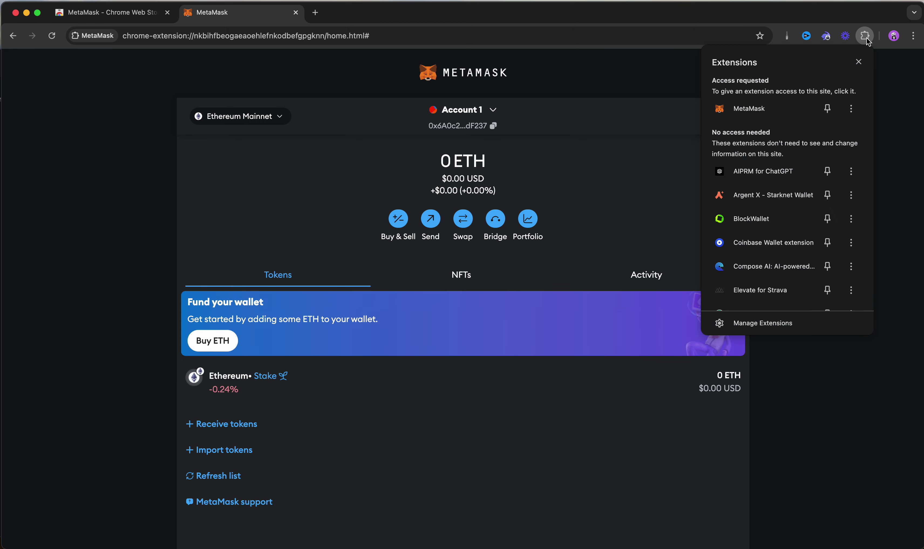
click(828, 110)
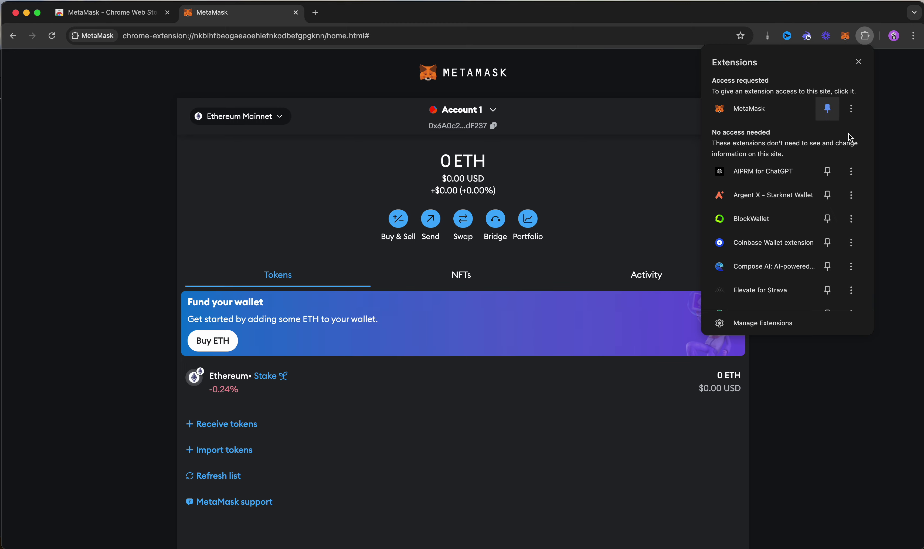
click(901, 183)
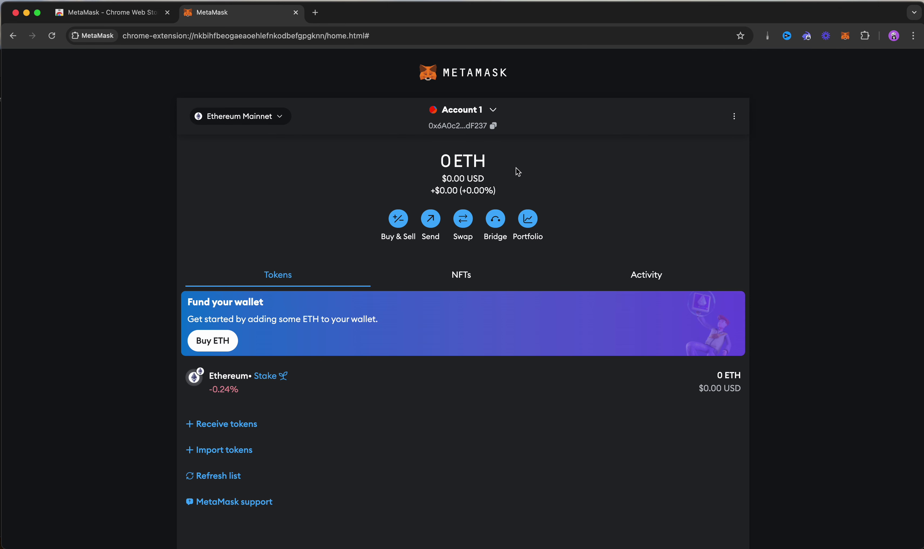